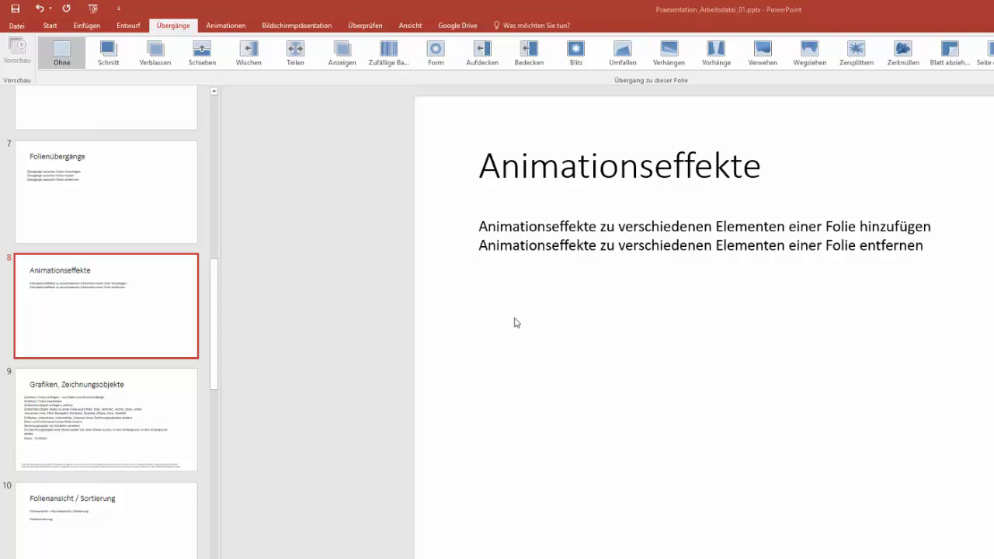
# Select both body text lines on the Start tab and apply Aufzählungszeichen bullets.
pyautogui.doubleClick(498, 230)
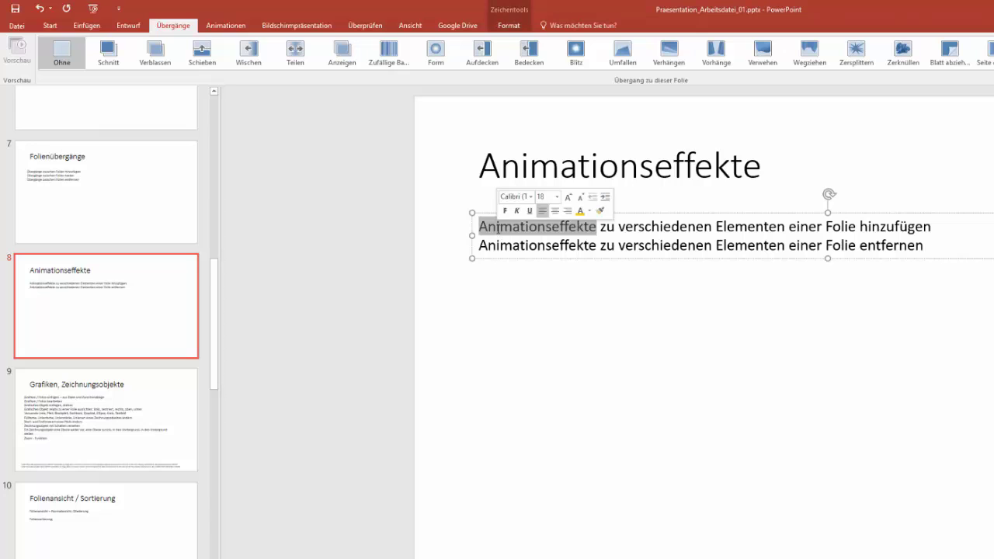
pyautogui.tripleClick(498, 230)
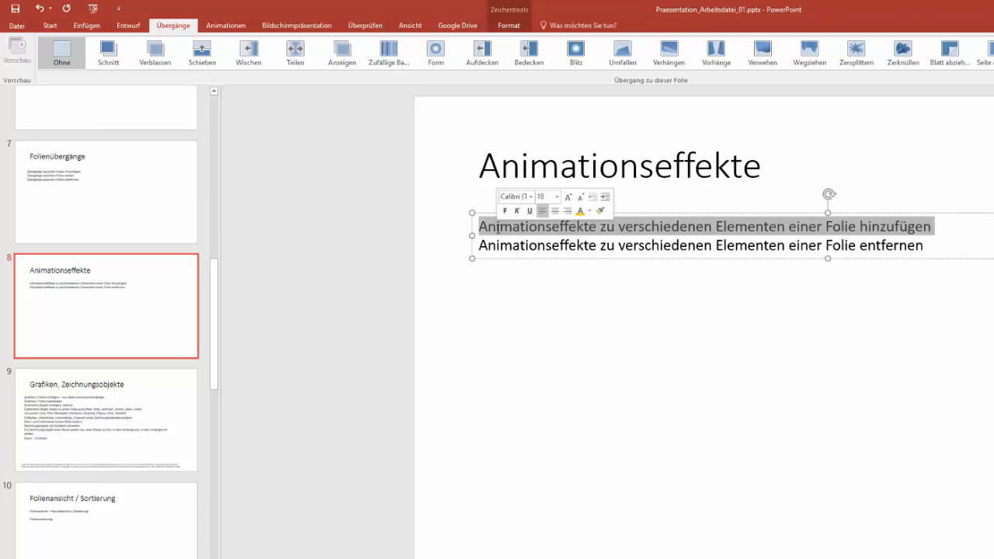
pyautogui.doubleClick(526, 245)
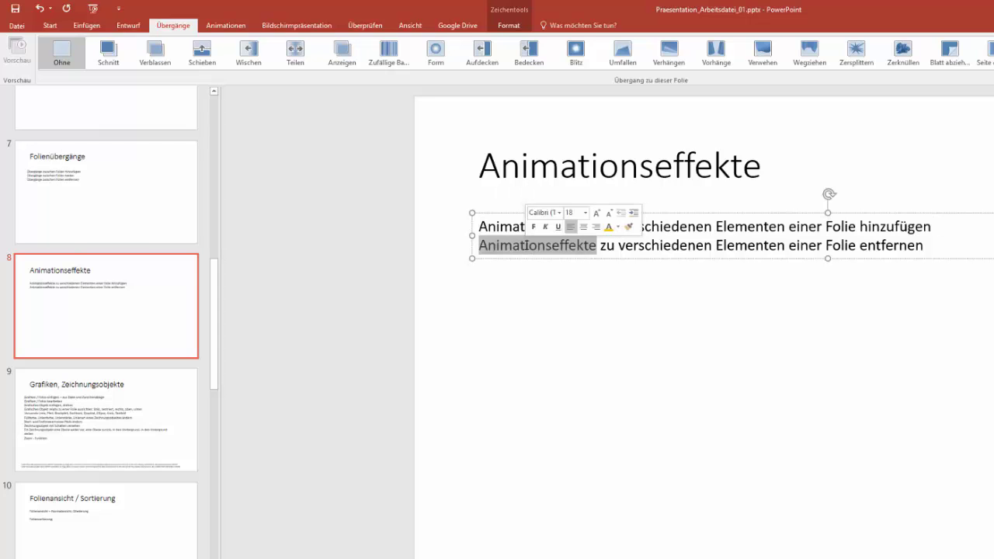
pyautogui.click(526, 246)
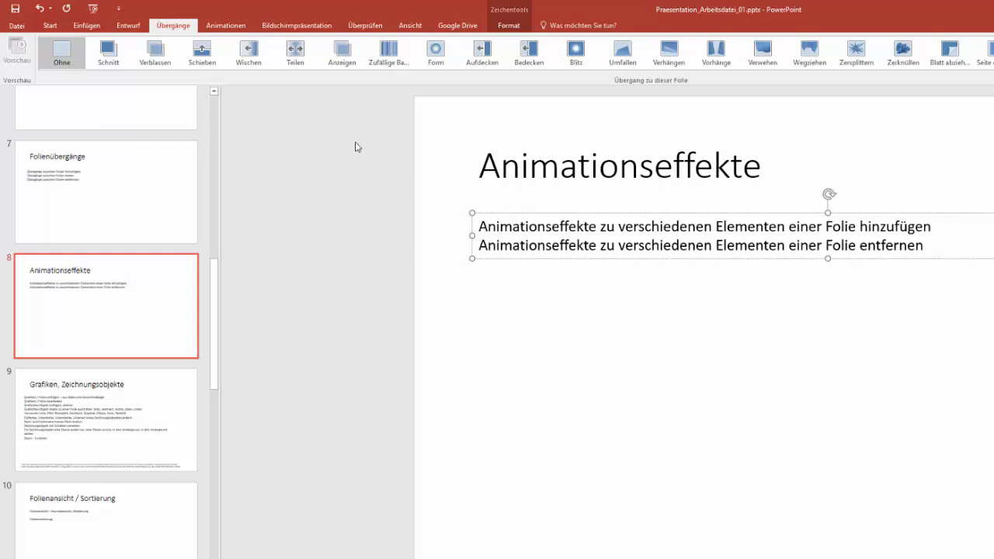
pyautogui.click(51, 29)
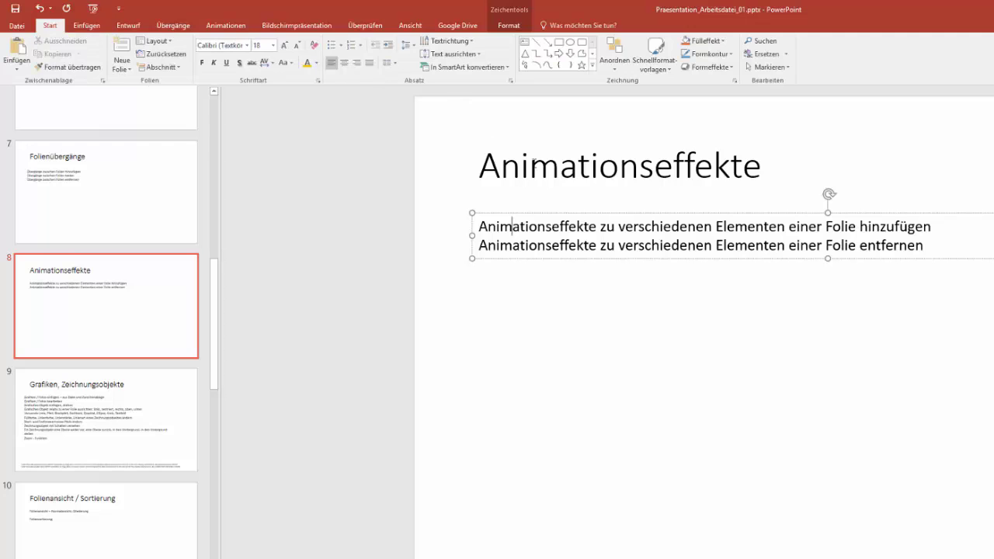
pyautogui.click(483, 225)
pyautogui.moveTo(482, 225); pyautogui.dragTo(901, 221)
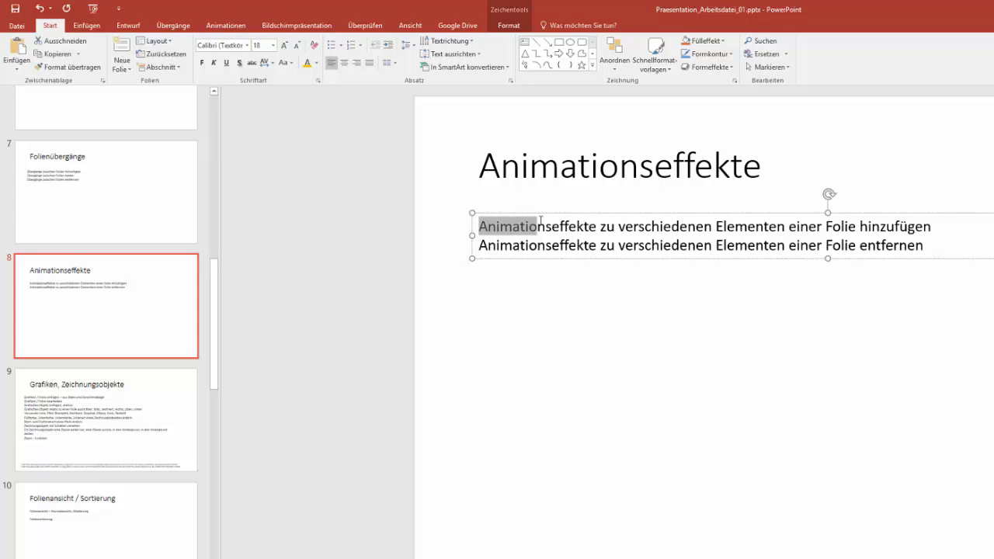
pyautogui.click(857, 229)
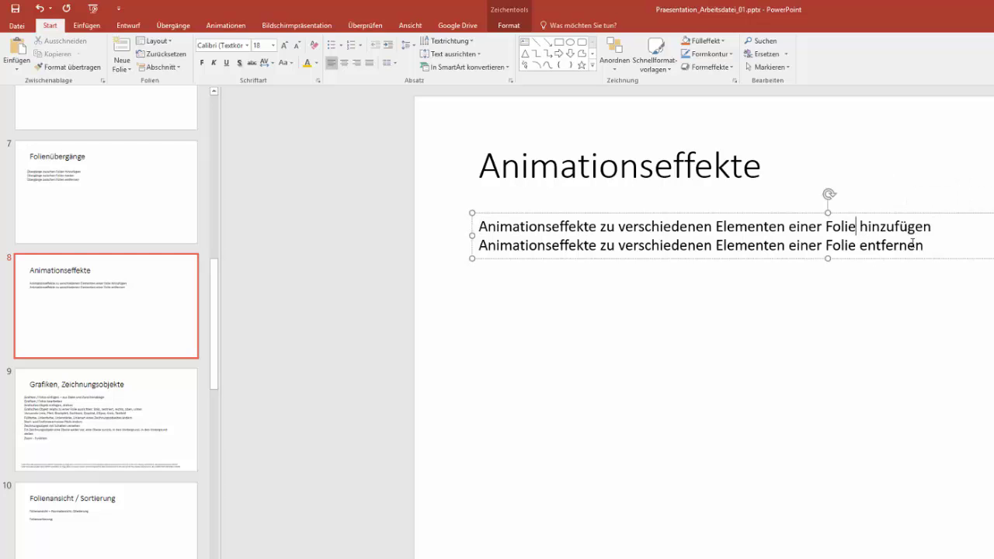
pyautogui.moveTo(925, 247); pyautogui.dragTo(445, 211)
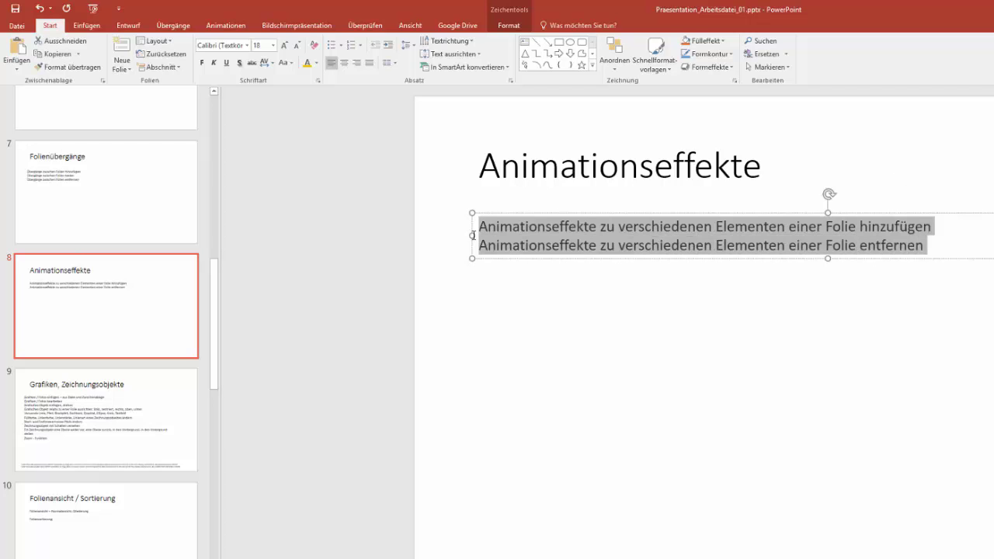
pyautogui.click(333, 45)
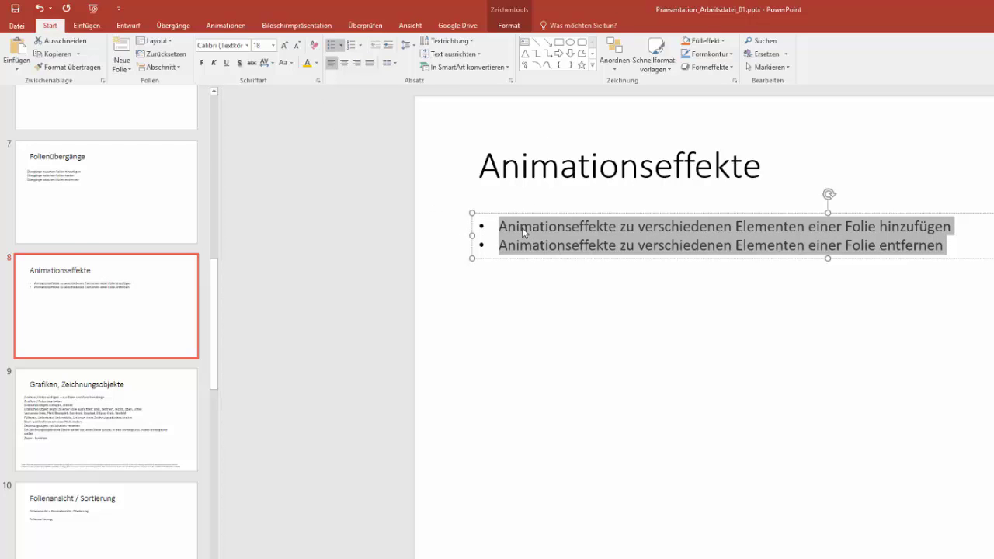
# Select both new bullet lines together.
pyautogui.doubleClick(524, 229)
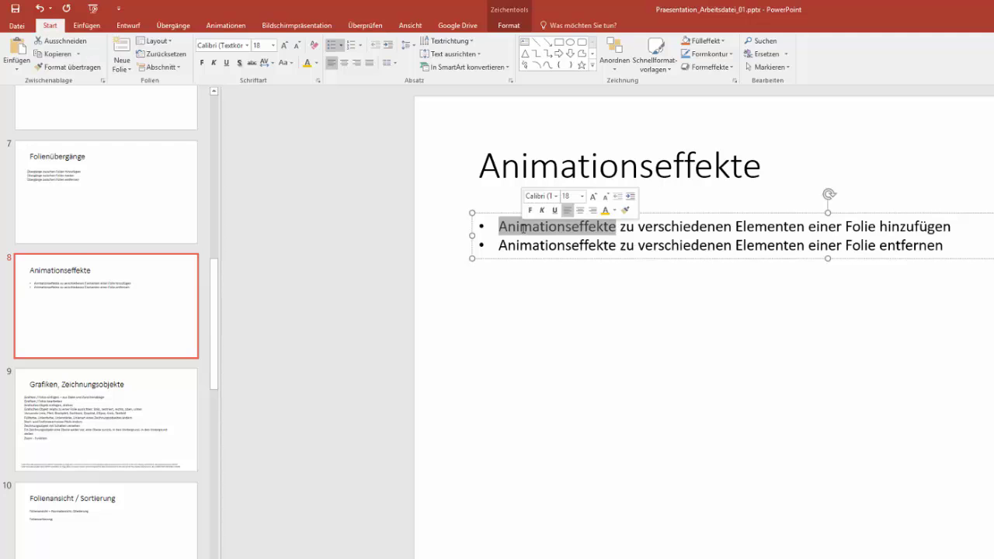
pyautogui.click(520, 228)
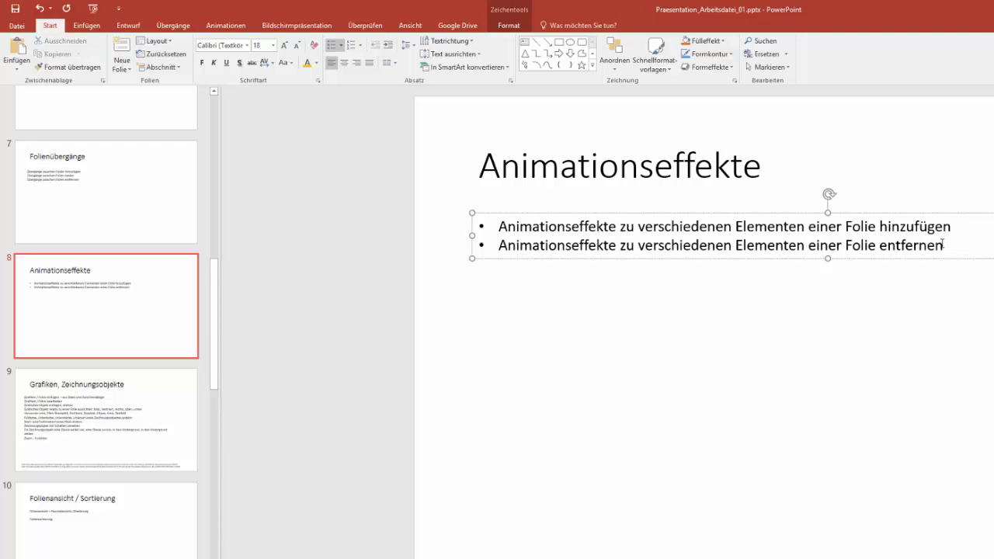
pyautogui.moveTo(943, 246); pyautogui.dragTo(541, 223)
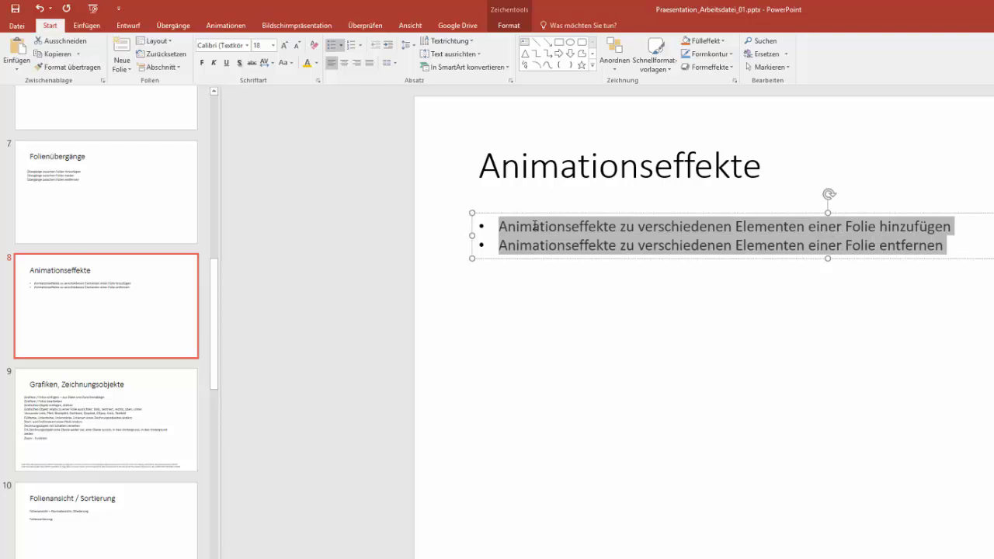
# Browse the full Animationen effects gallery for the selected bullets.
pyautogui.click(225, 25)
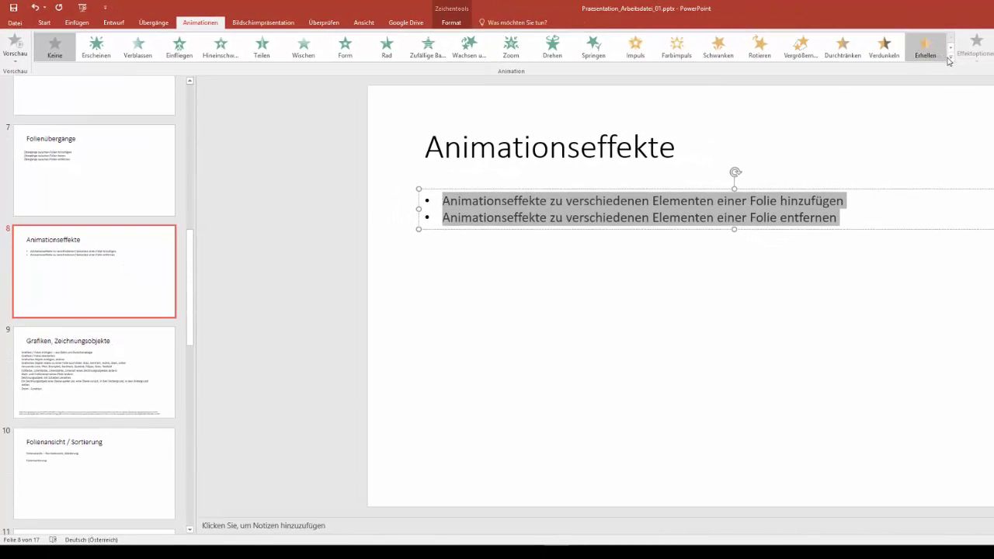
pyautogui.click(949, 60)
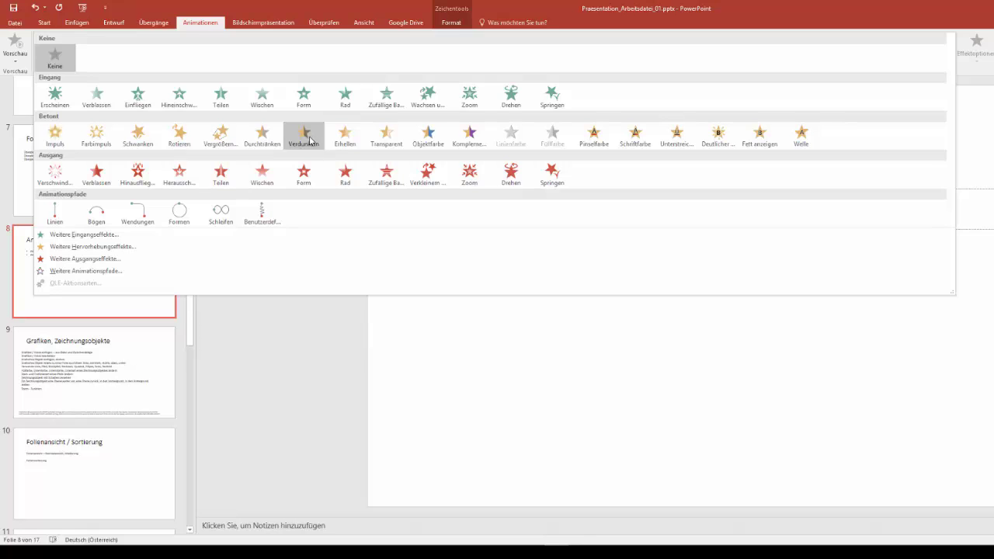
pyautogui.press('Escape')
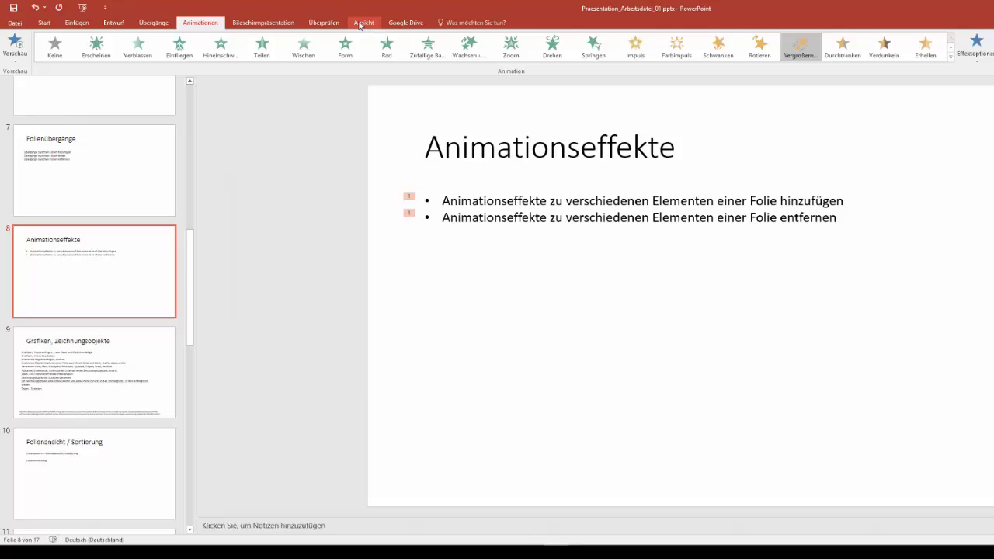
pyautogui.click(269, 26)
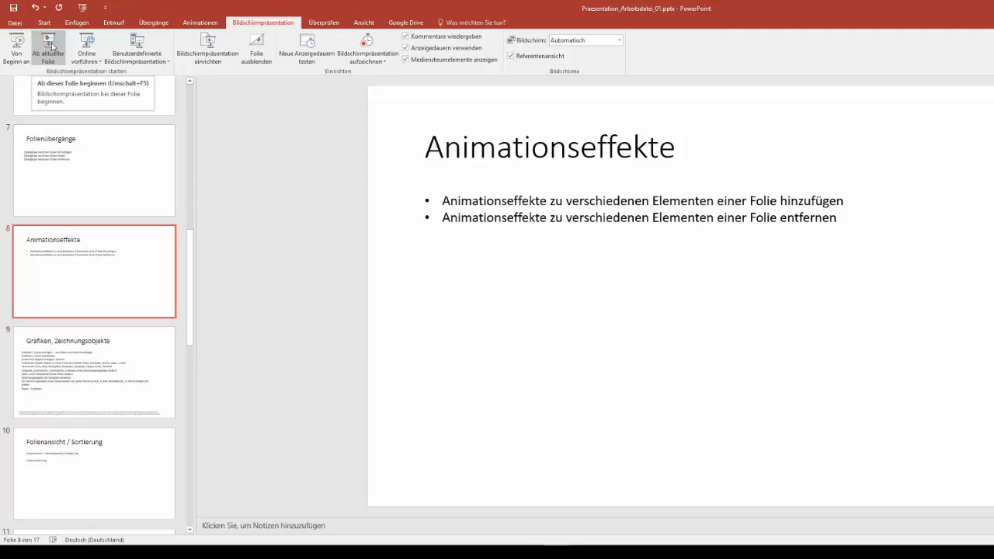
pyautogui.click(49, 48)
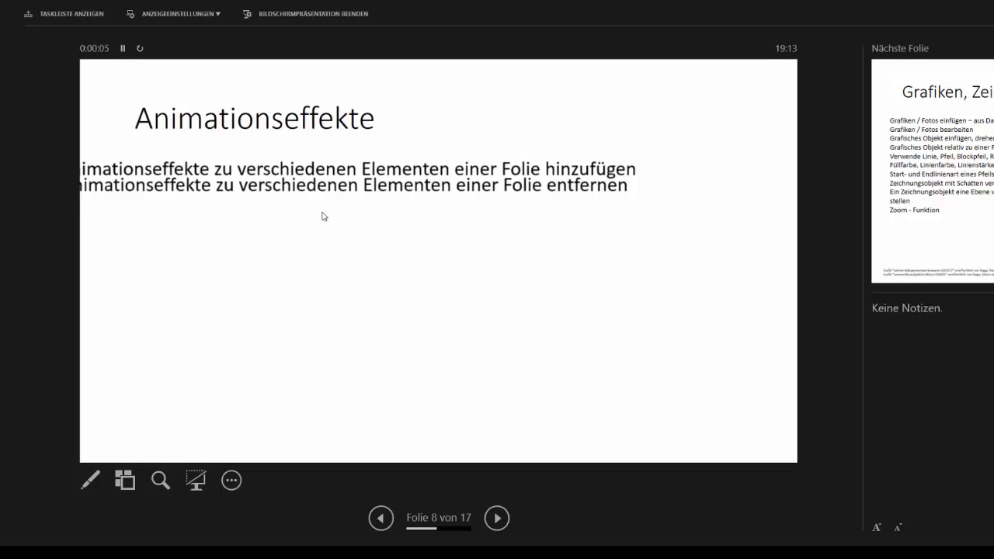
pyautogui.press('Escape')
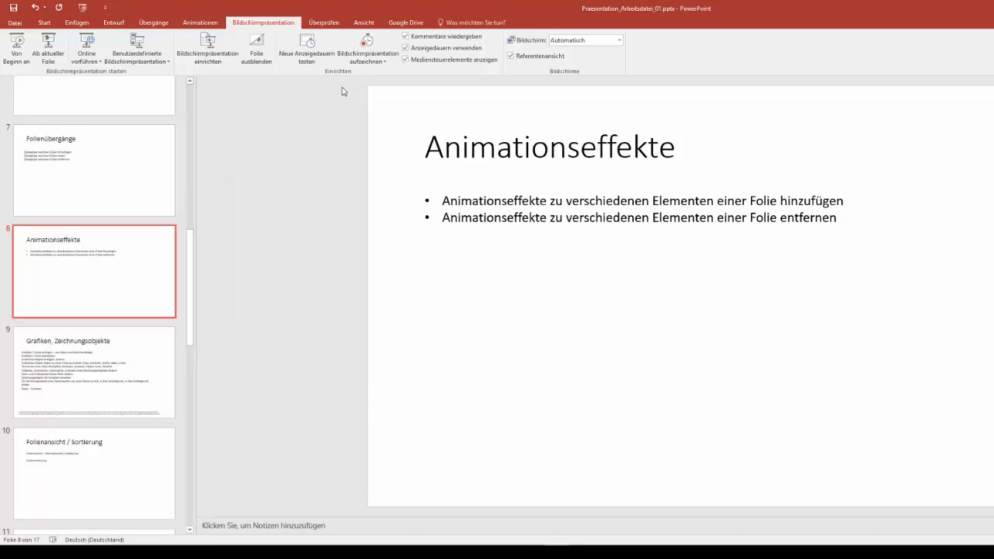
pyautogui.click(199, 23)
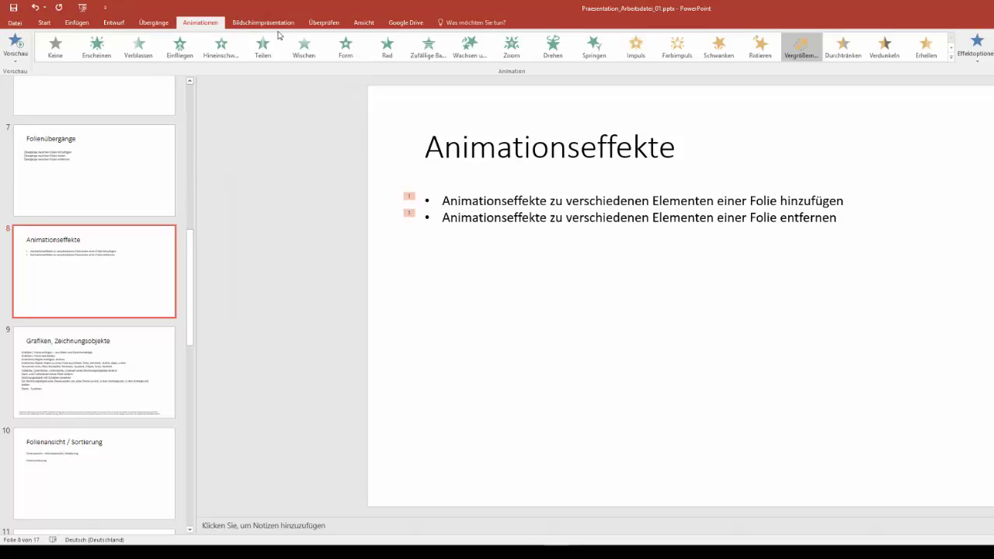
# Replace the second bullet's animation with a Hineinschweben (fly in) effect.
pyautogui.click(462, 217)
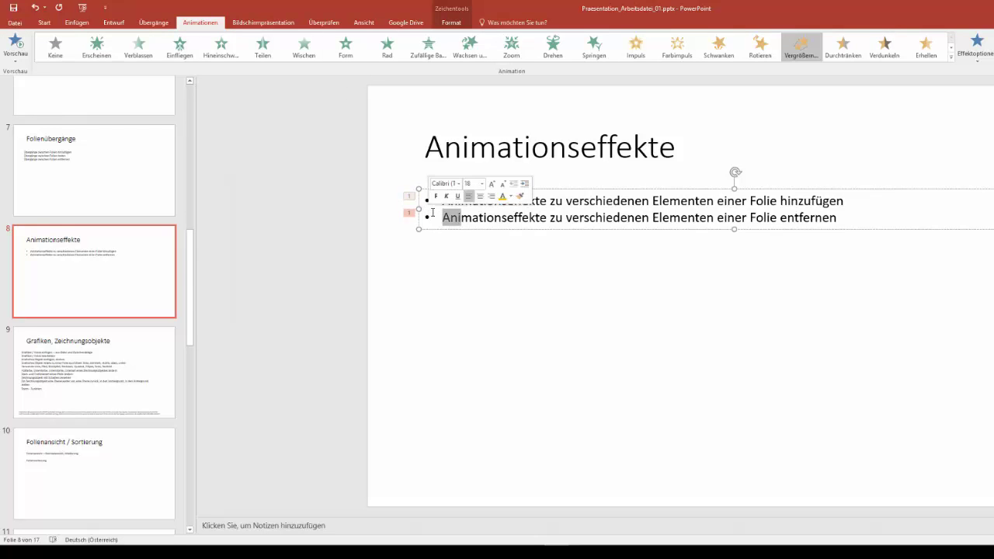
pyautogui.doubleClick(460, 217)
pyautogui.tripleClick(461, 218)
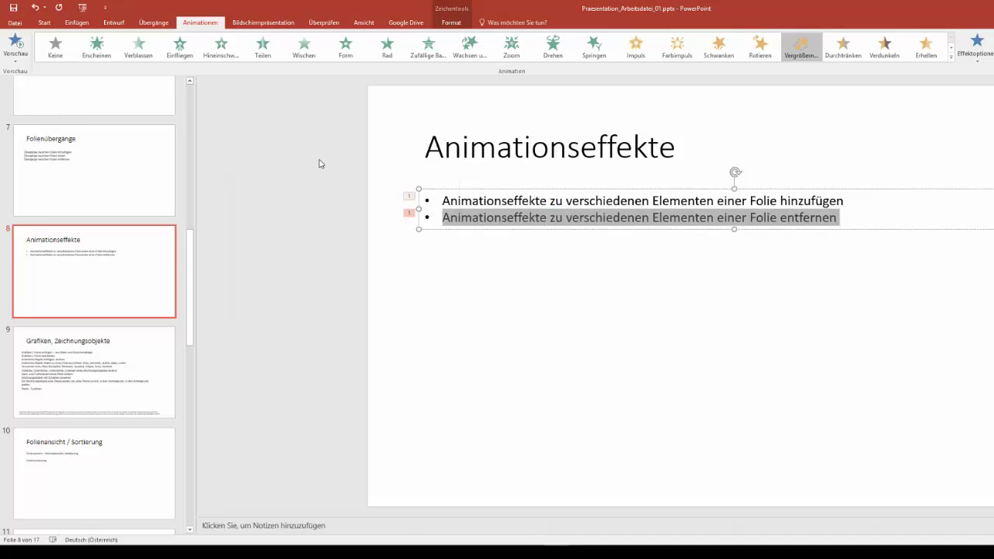
pyautogui.click(65, 54)
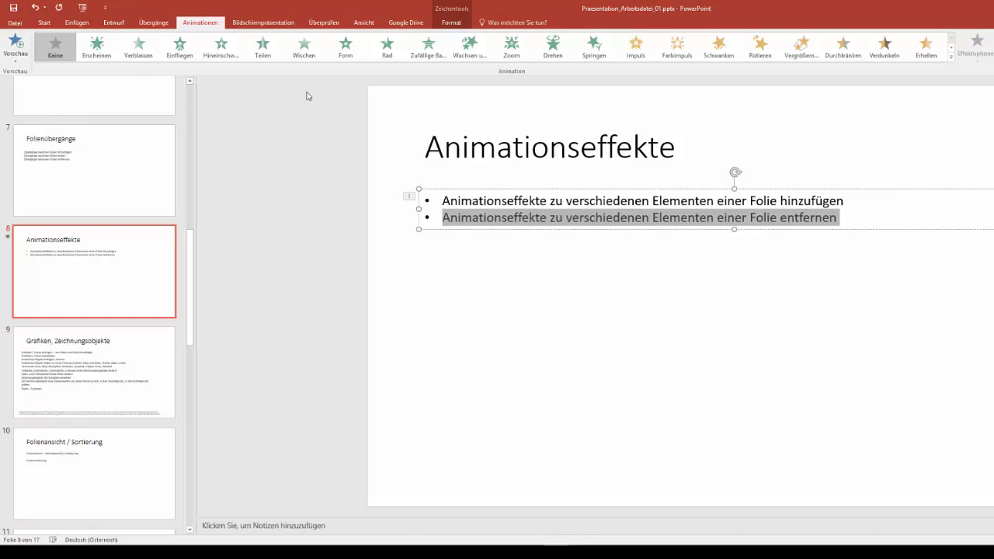
pyautogui.click(459, 219)
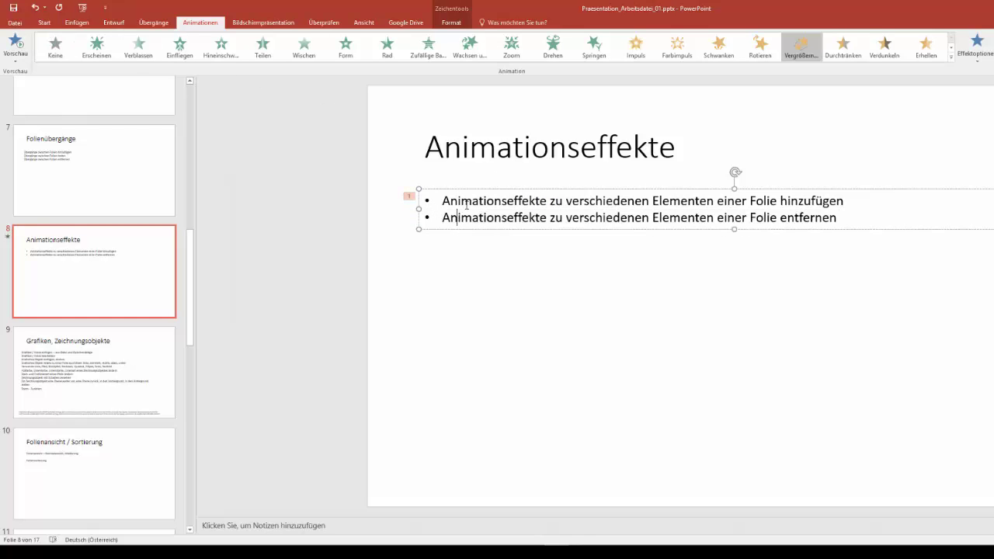
pyautogui.tripleClick(460, 218)
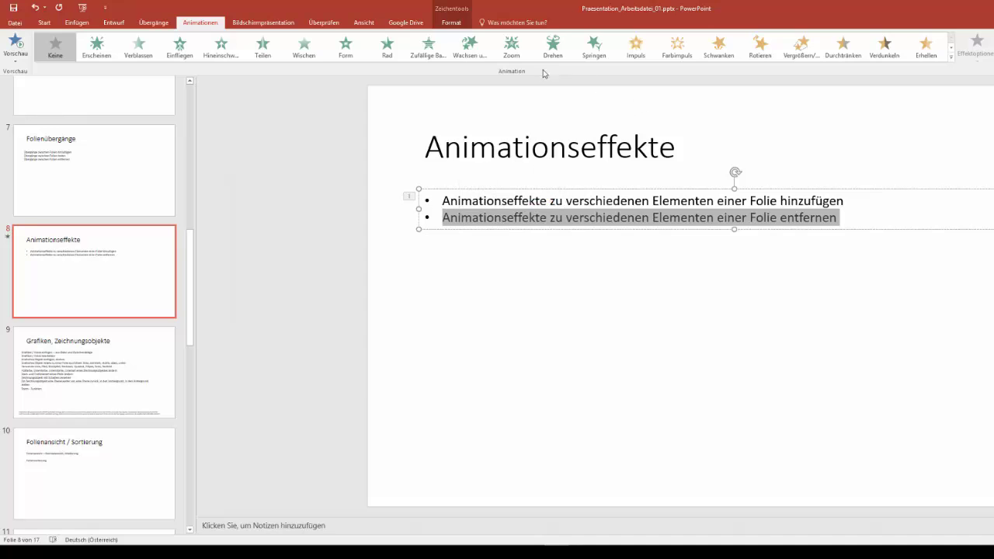
pyautogui.click(235, 54)
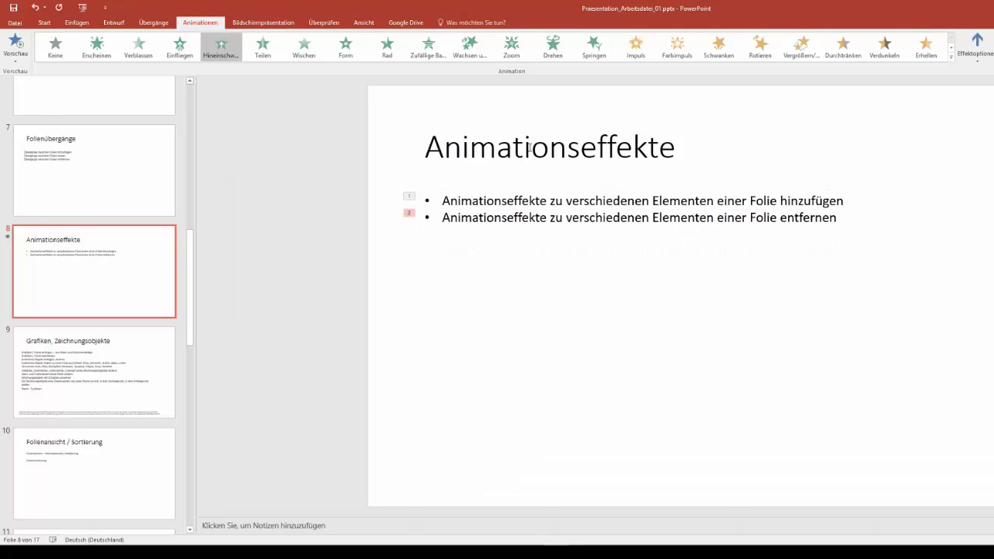
# Give the first bullet a Wischen (wipe) animation.
pyautogui.tripleClick(469, 197)
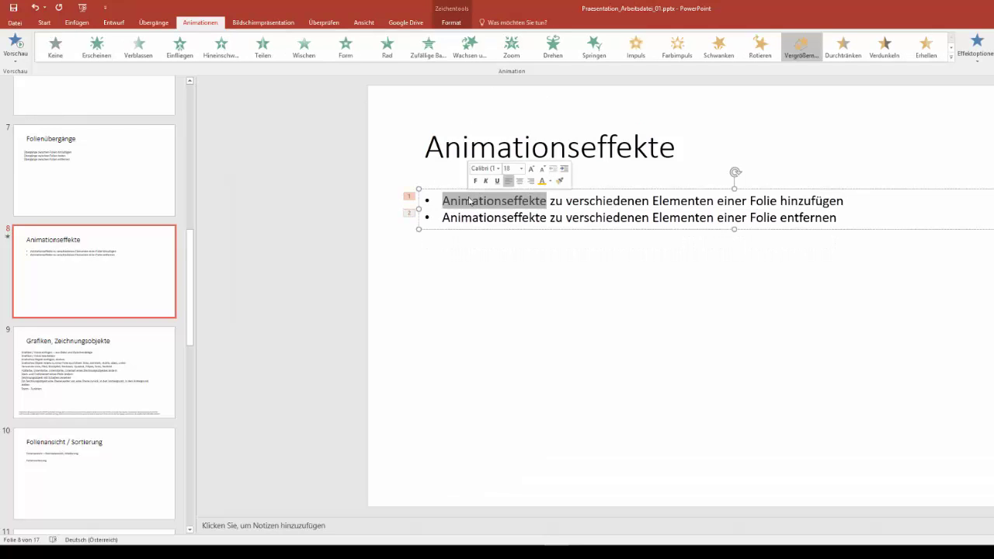
pyautogui.click(305, 53)
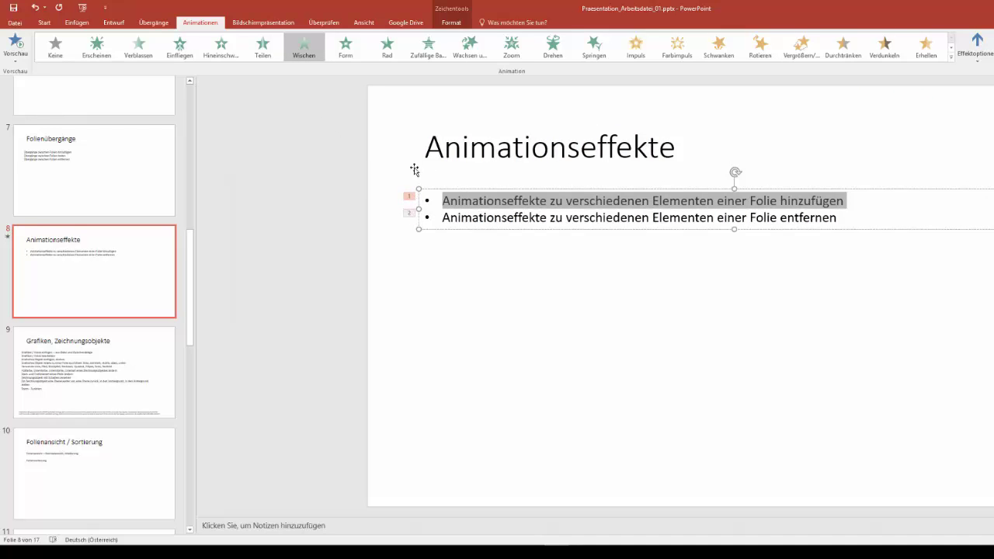
pyautogui.click(411, 170)
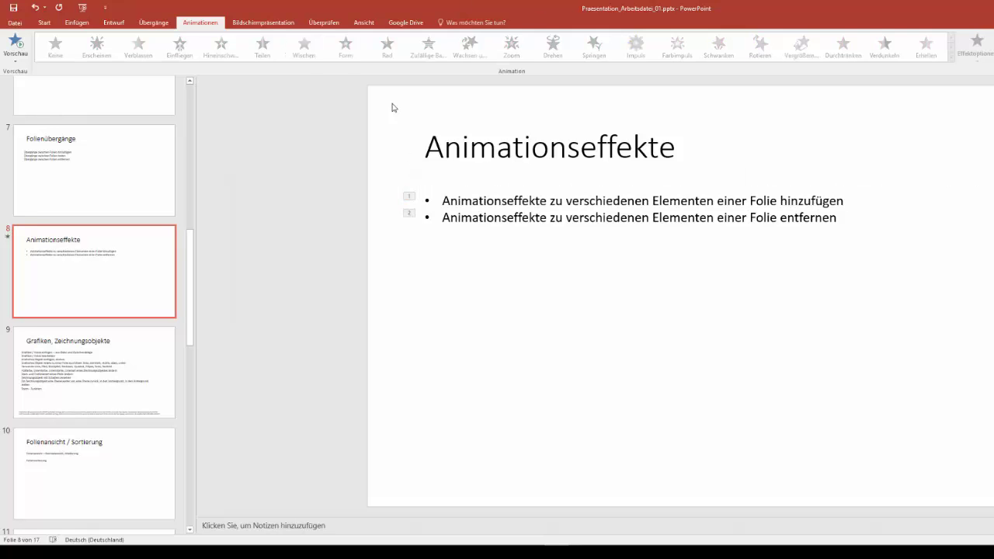
pyautogui.click(264, 23)
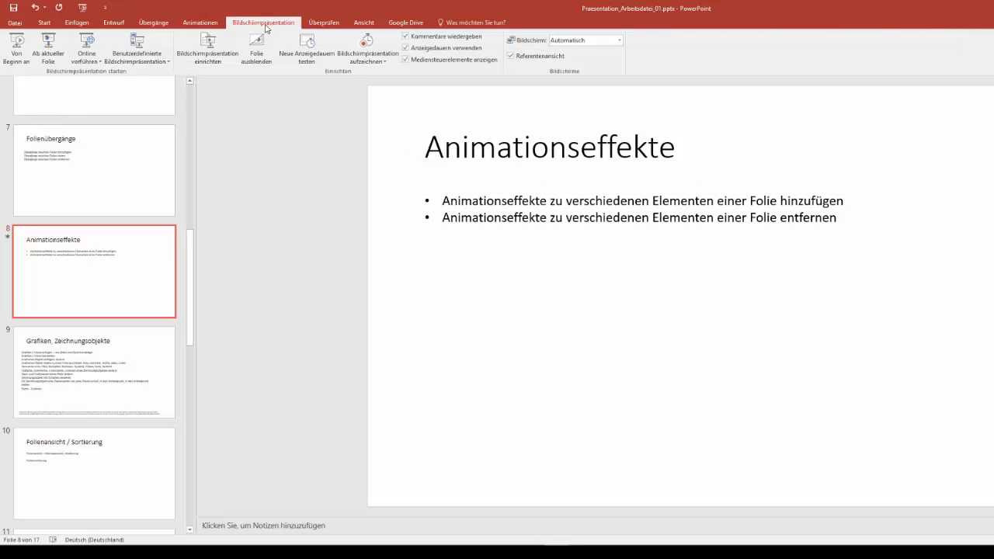
# Run the show from slide 8, reveal both bullets, advance to slide 9, then exit.
pyautogui.click(50, 49)
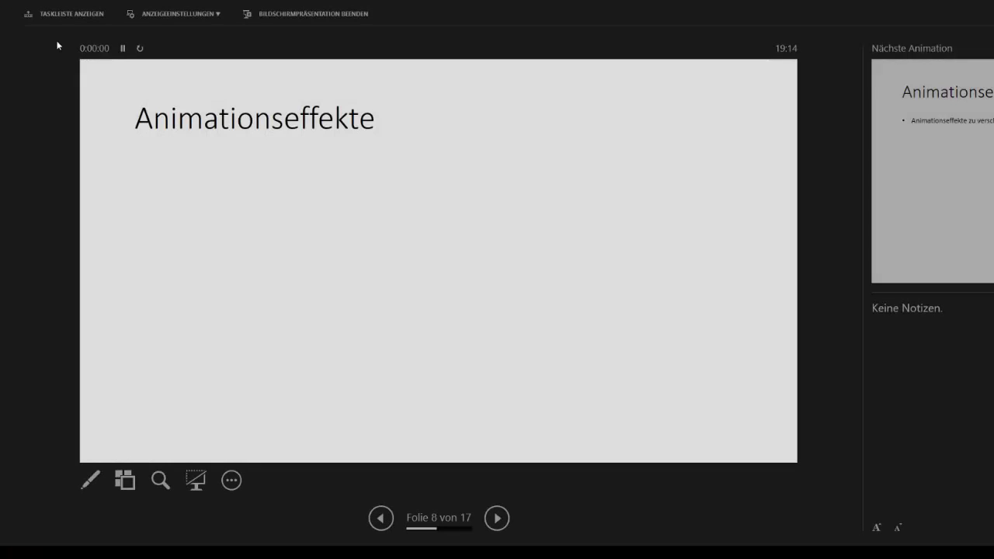
pyautogui.click(376, 100)
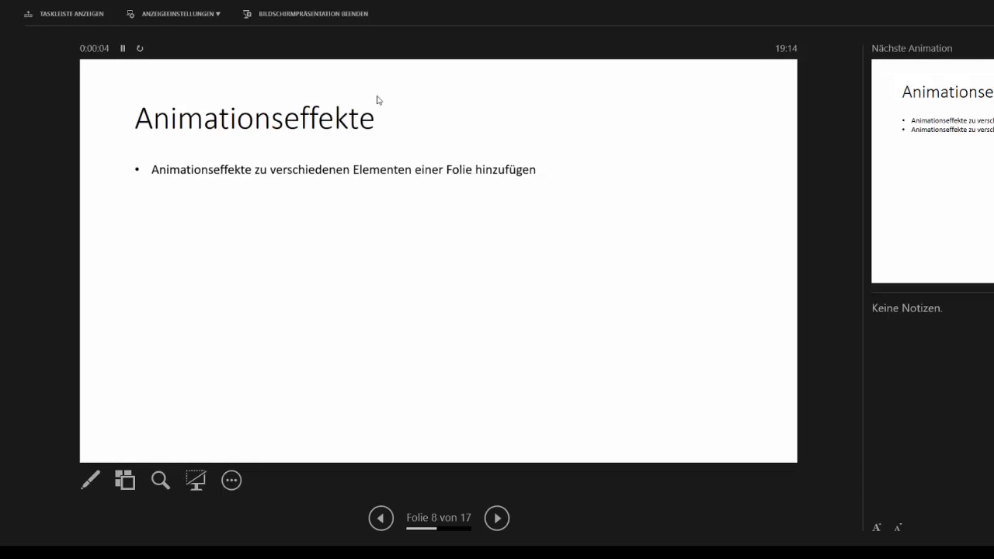
pyautogui.click(376, 100)
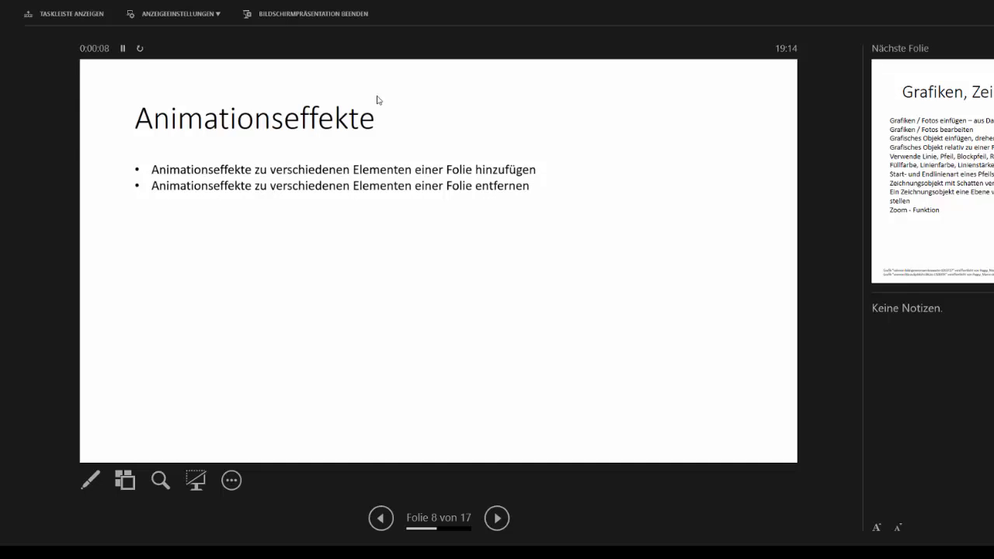
pyautogui.click(377, 99)
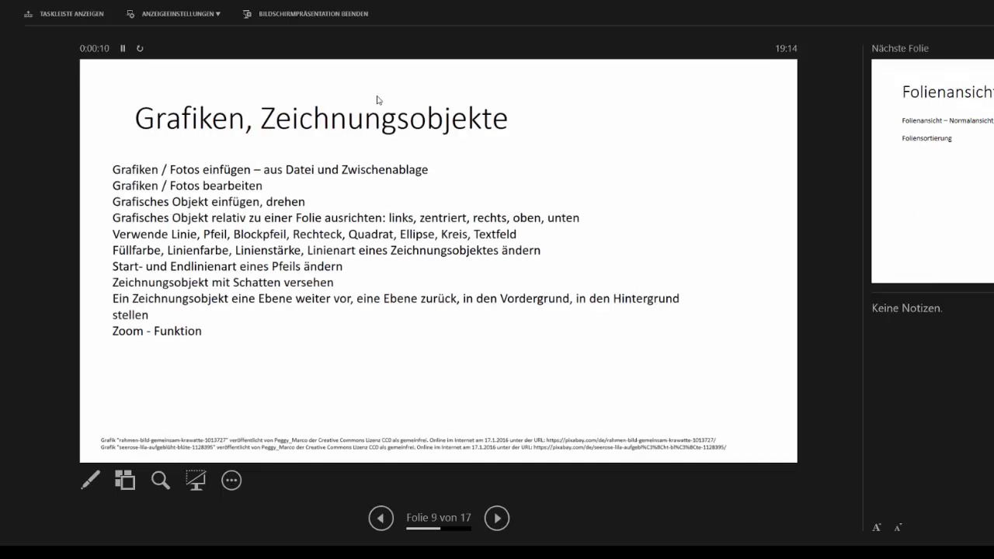
pyautogui.press('Escape')
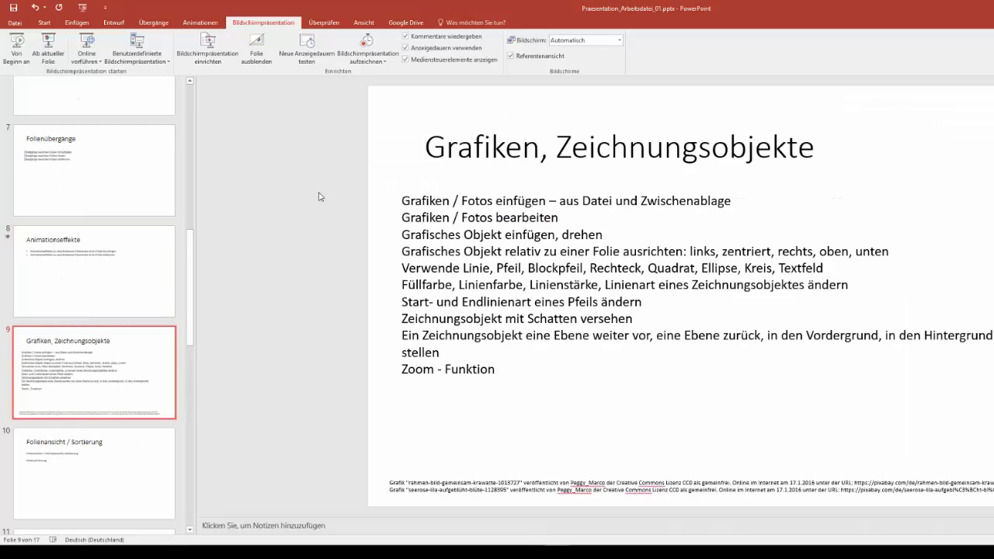
# Apply the Drehen spin animation to the 'Animationseffekte' title on slide 8.
pyautogui.click(108, 253)
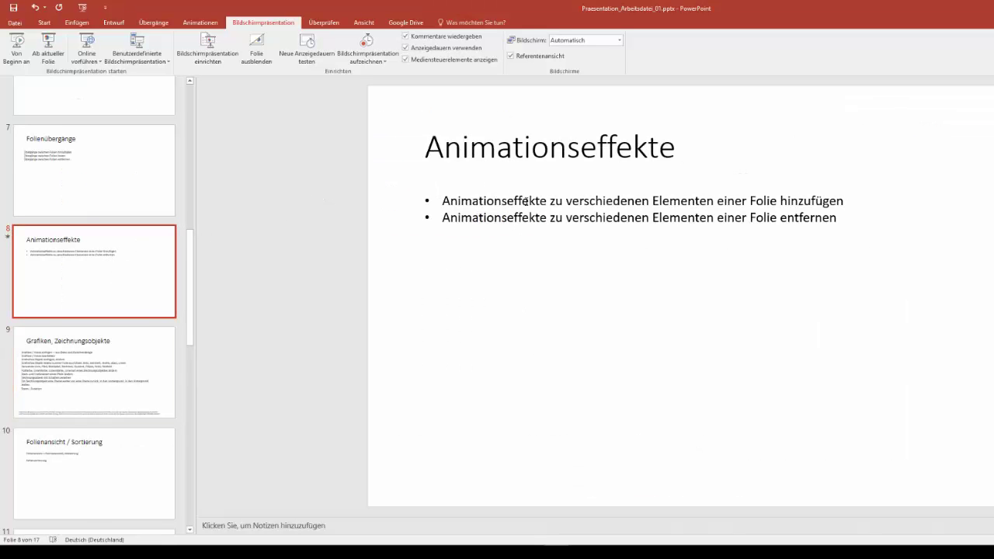
pyautogui.doubleClick(527, 152)
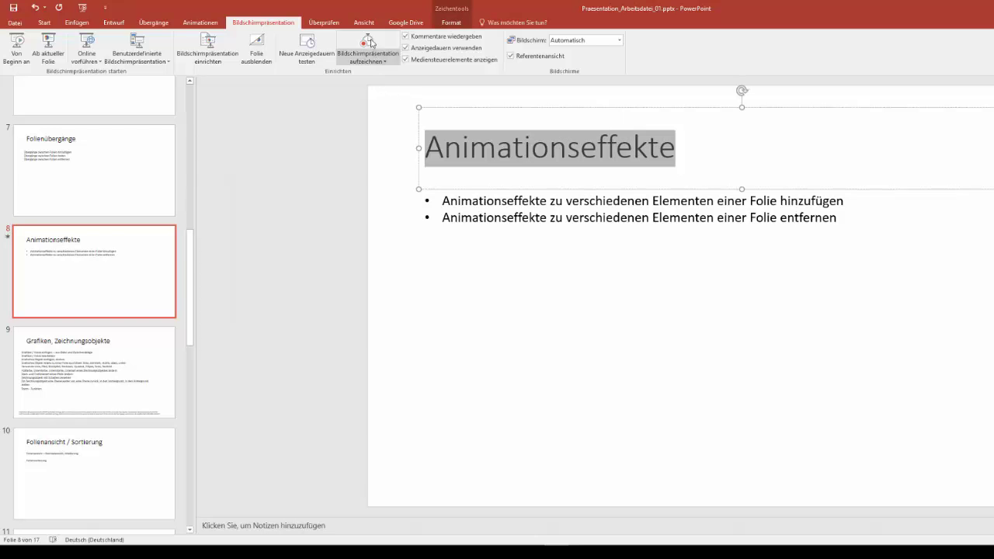
pyautogui.click(195, 27)
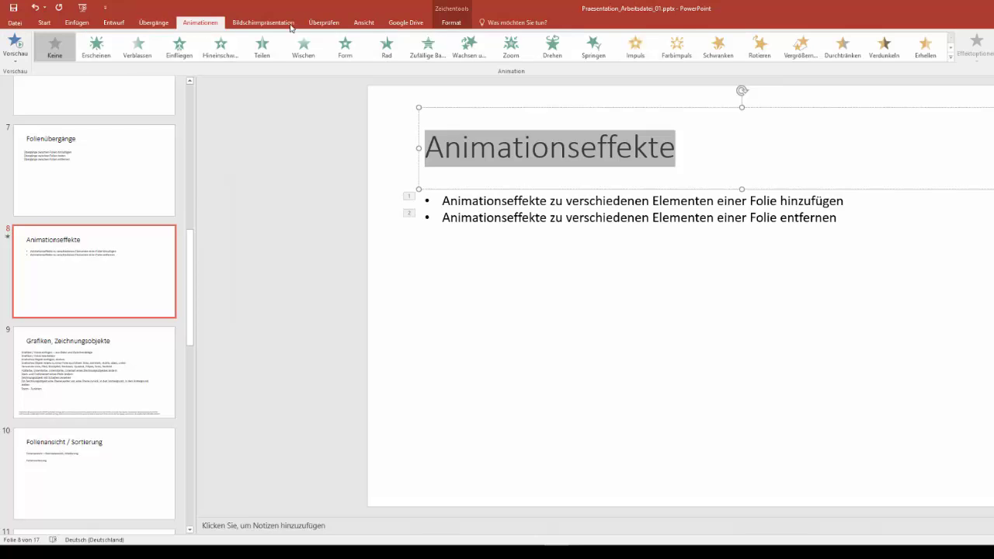
pyautogui.click(556, 49)
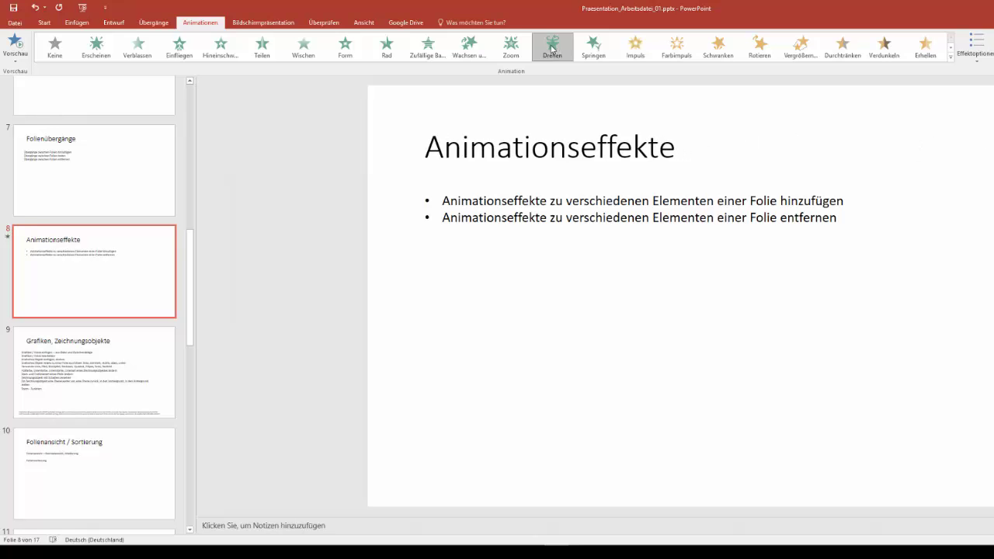
# Play slide 8 from the current slide through both bullets and the spinning title, then end the show.
pyautogui.click(279, 26)
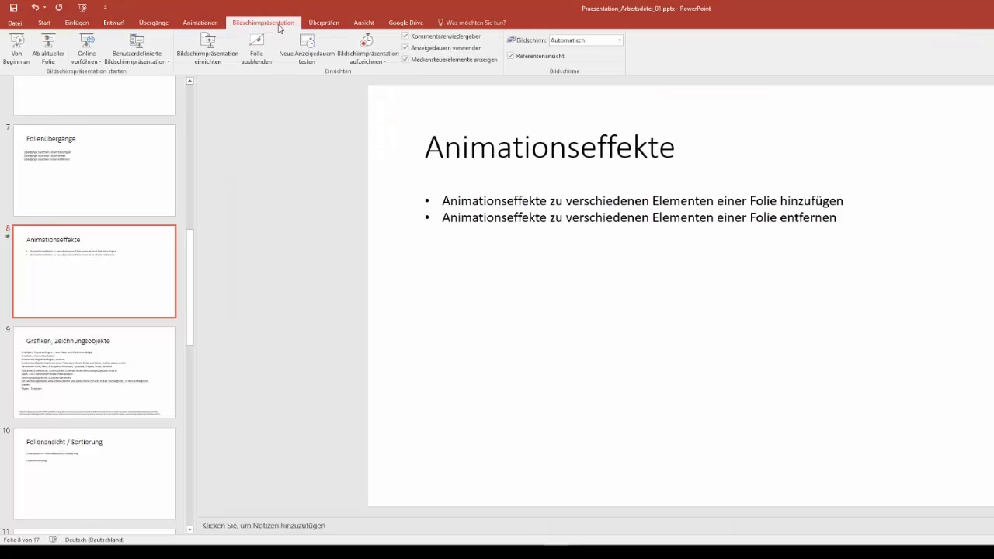
pyautogui.click(53, 48)
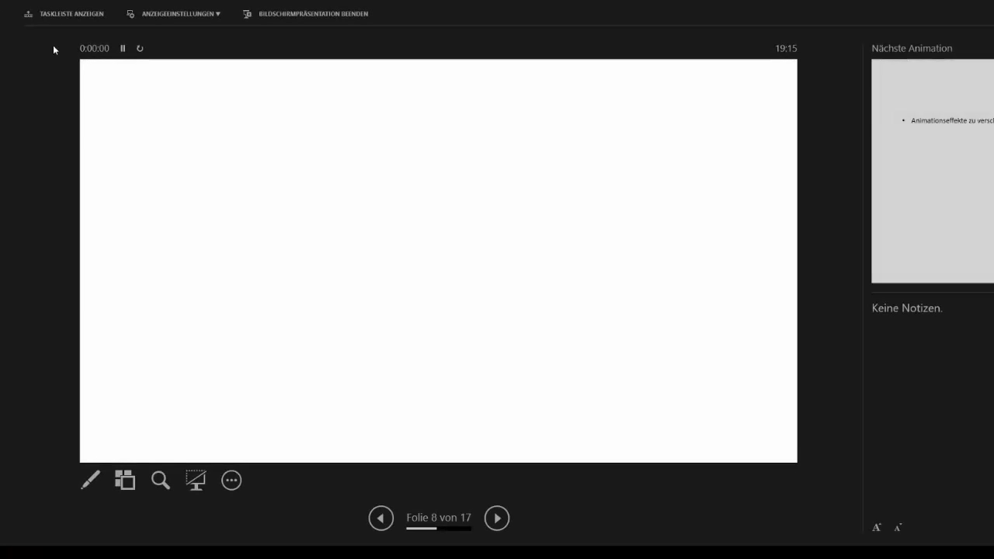
pyautogui.click(344, 90)
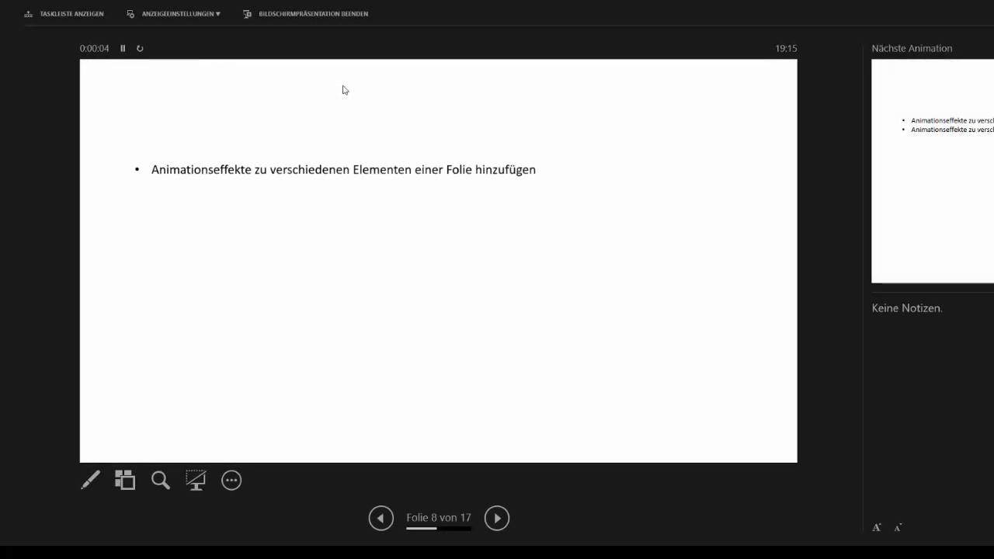
pyautogui.click(345, 90)
pyautogui.click(344, 90)
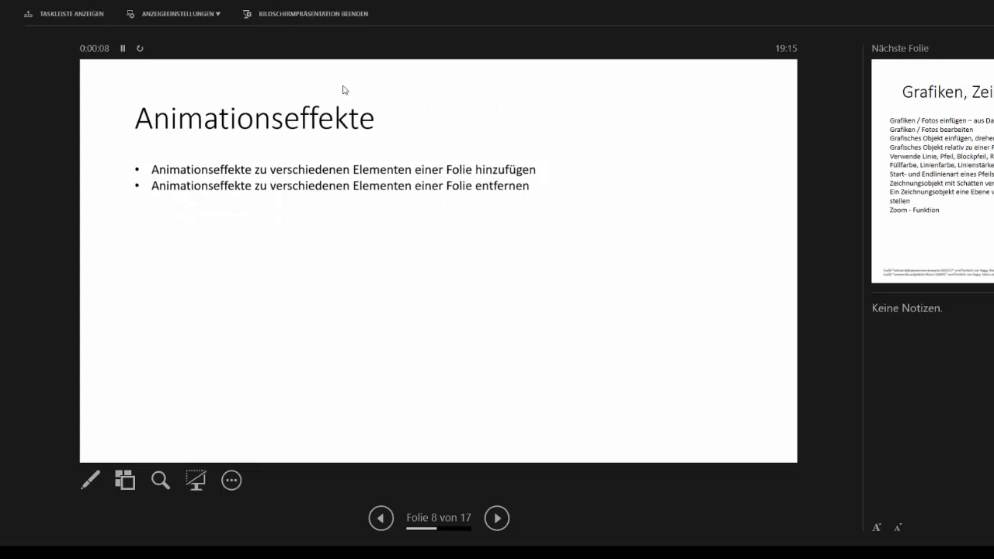
pyautogui.click(320, 15)
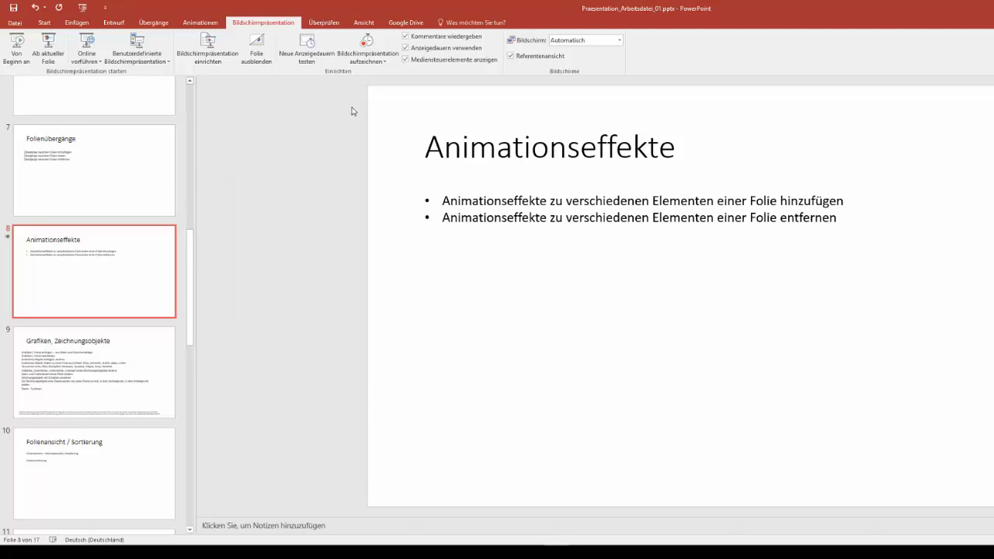
pyautogui.click(208, 25)
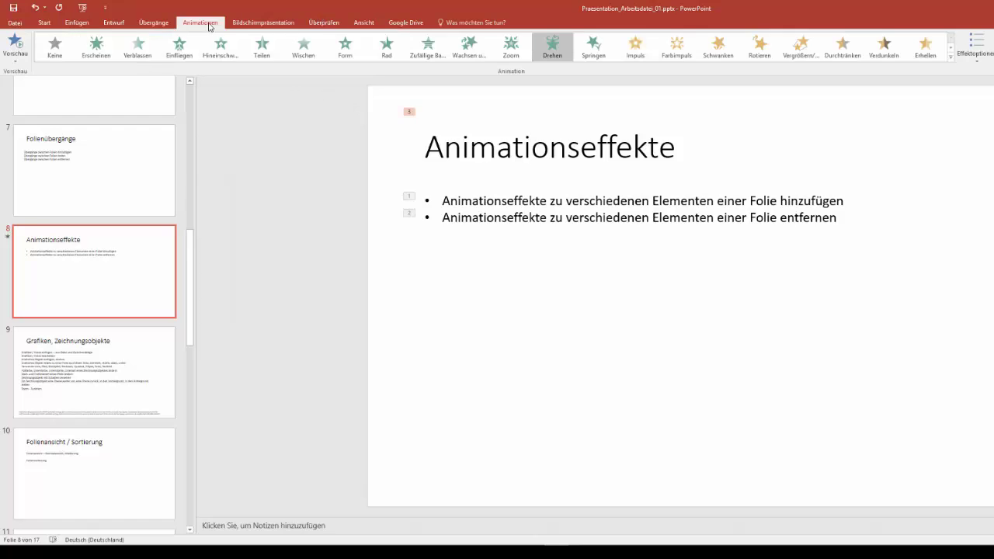